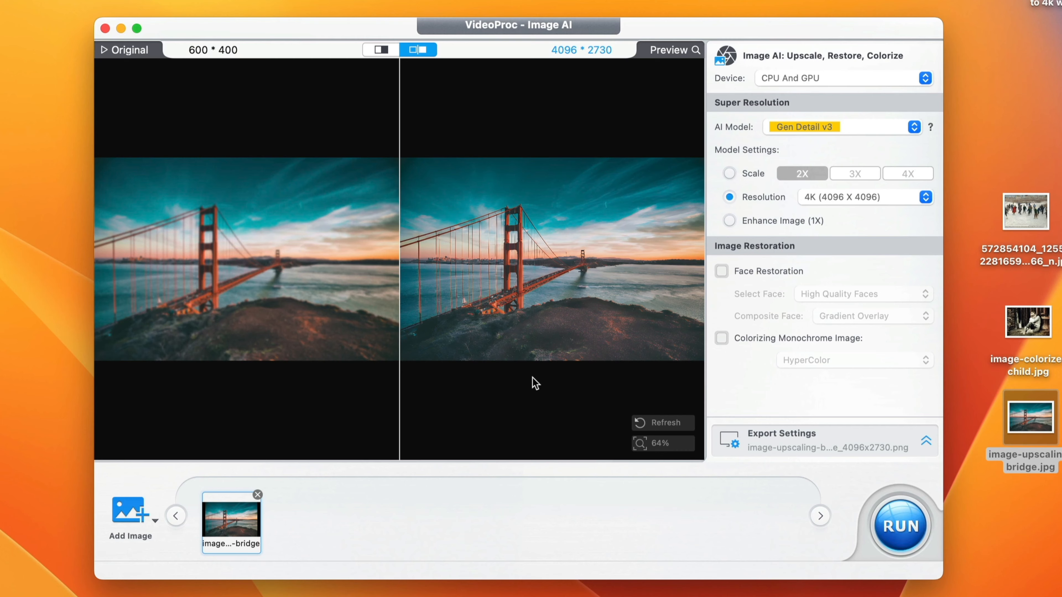
# Step: Zoom in on the bridge preview and sweep the comparison divider across it to examine the original against the upscaled version
pyautogui.click(661, 443)
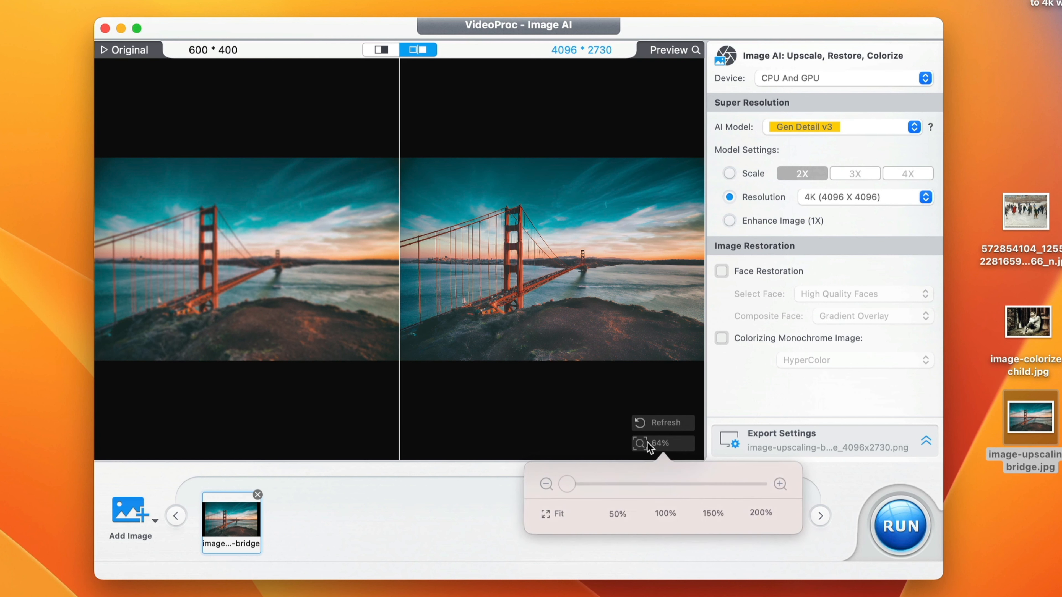
pyautogui.click(663, 485)
pyautogui.moveTo(663, 487); pyautogui.dragTo(707, 486)
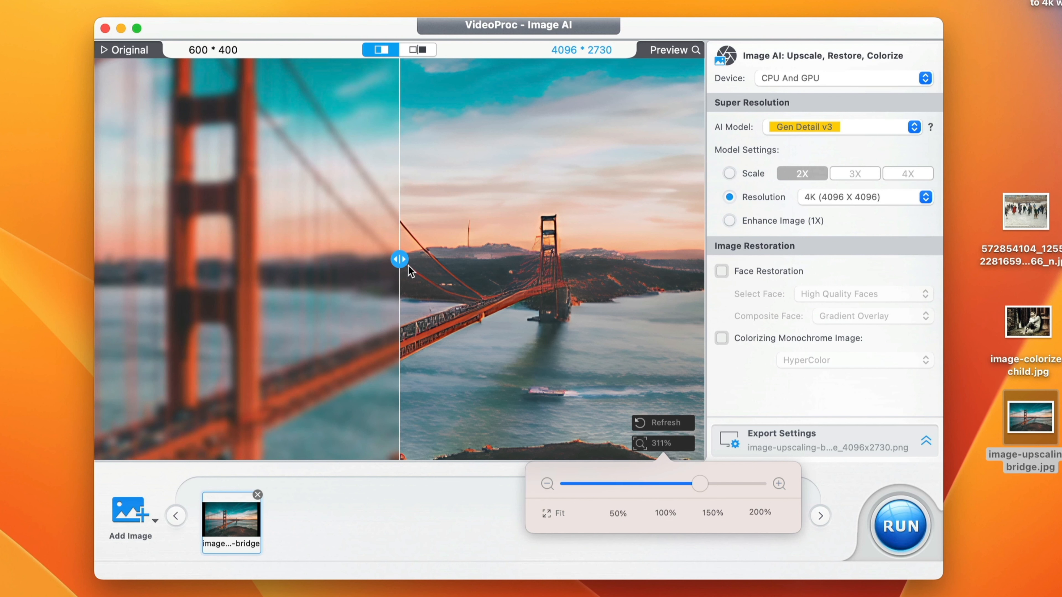
pyautogui.moveTo(409, 269); pyautogui.dragTo(354, 258)
pyautogui.click(661, 443)
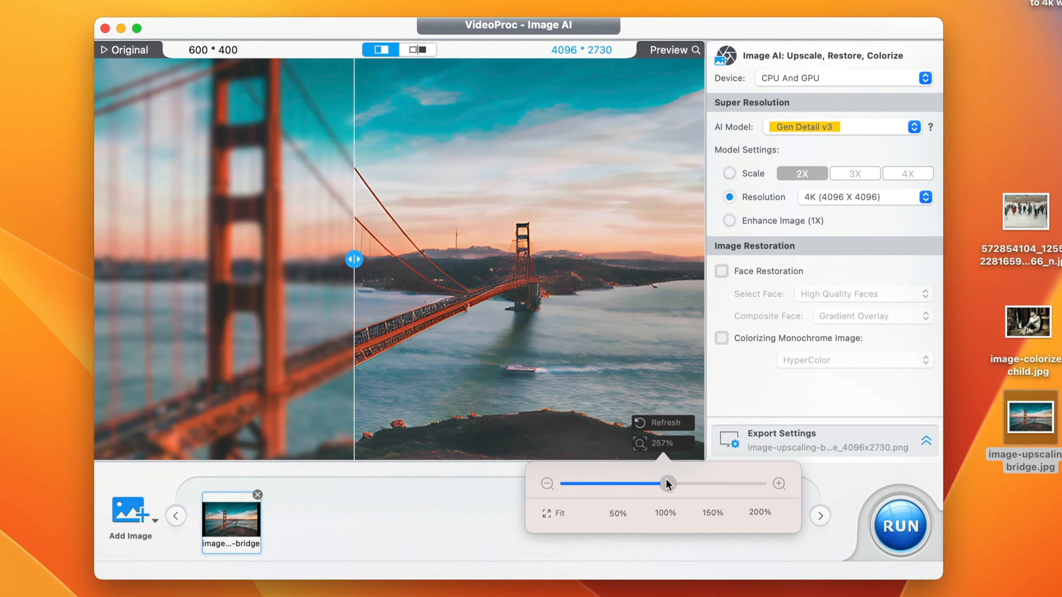
pyautogui.moveTo(664, 484); pyautogui.dragTo(617, 489)
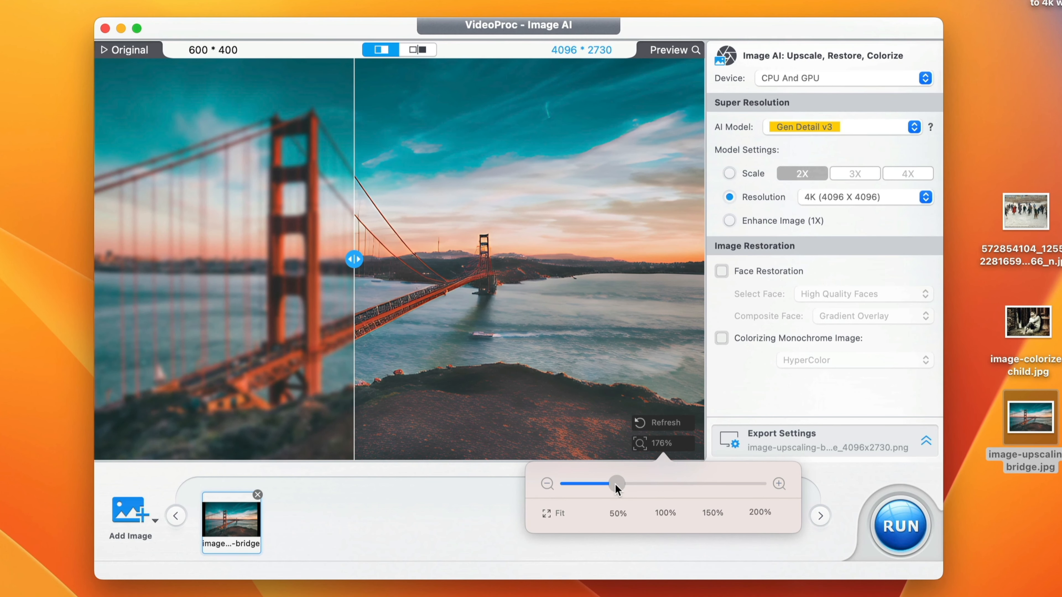
pyautogui.click(434, 282)
pyautogui.moveTo(354, 259); pyautogui.dragTo(696, 272)
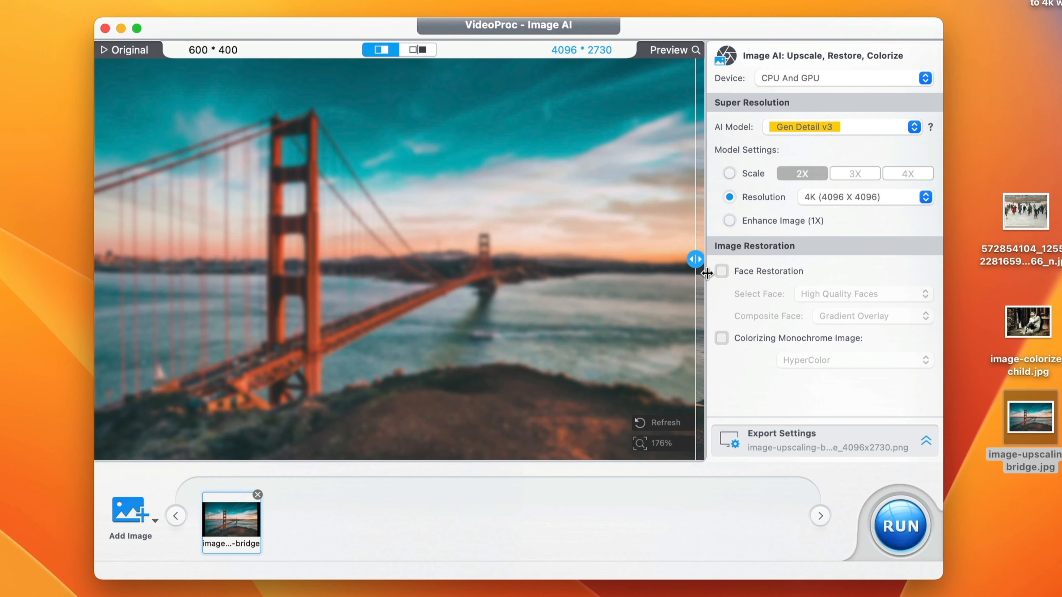
pyautogui.moveTo(696, 260); pyautogui.dragTo(104, 259)
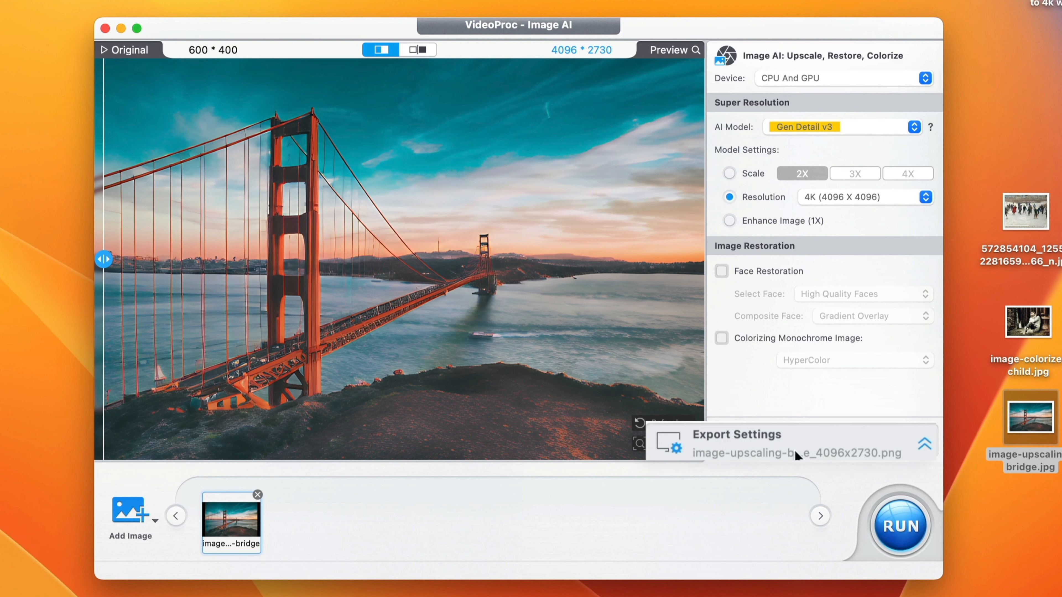
# Step: Open the export settings and review the available image formats and DPI options
pyautogui.click(809, 454)
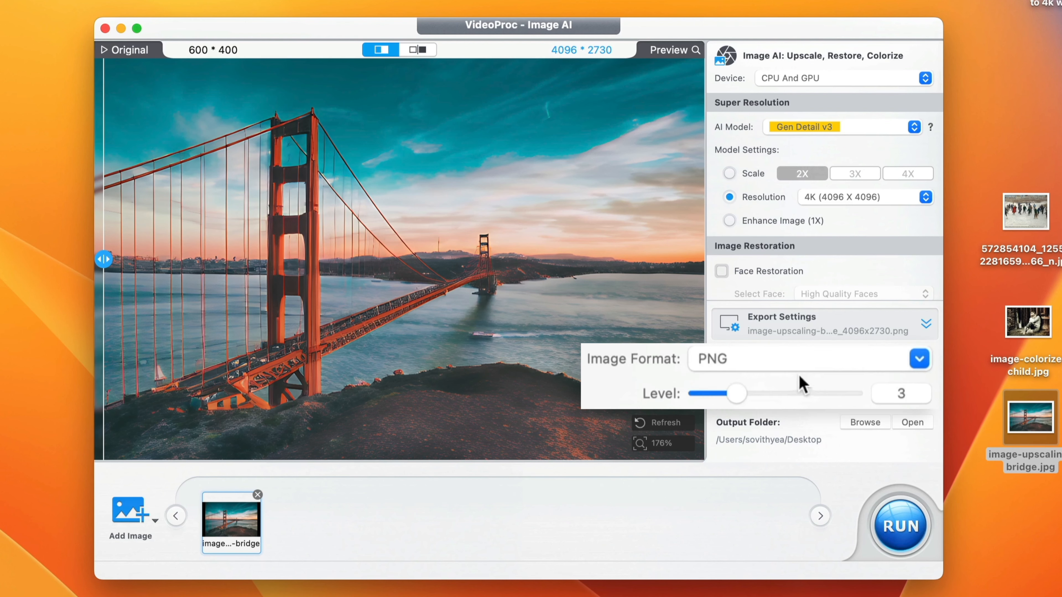
pyautogui.click(865, 359)
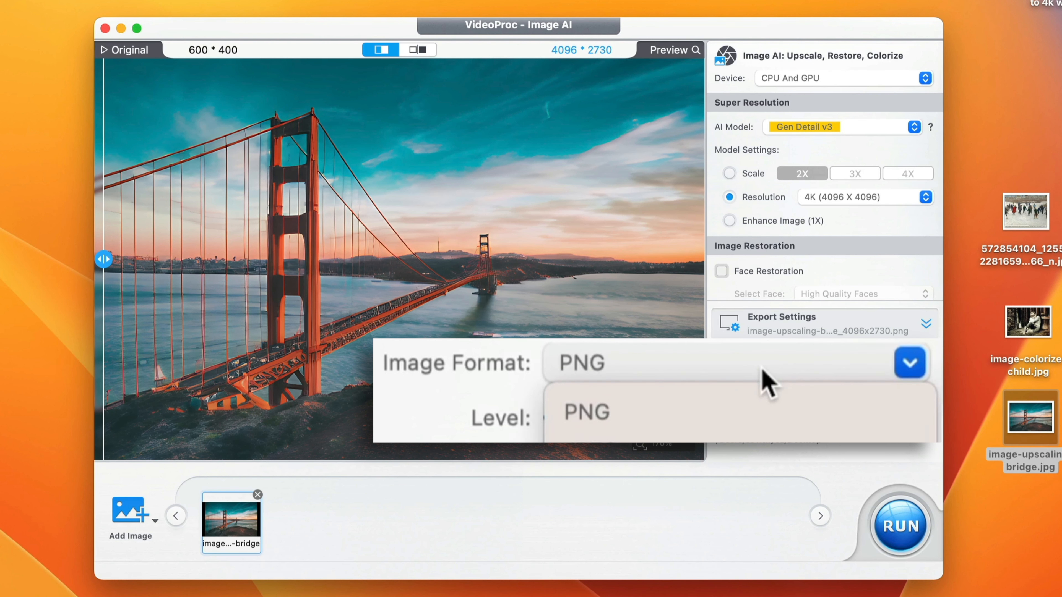
pyautogui.click(834, 374)
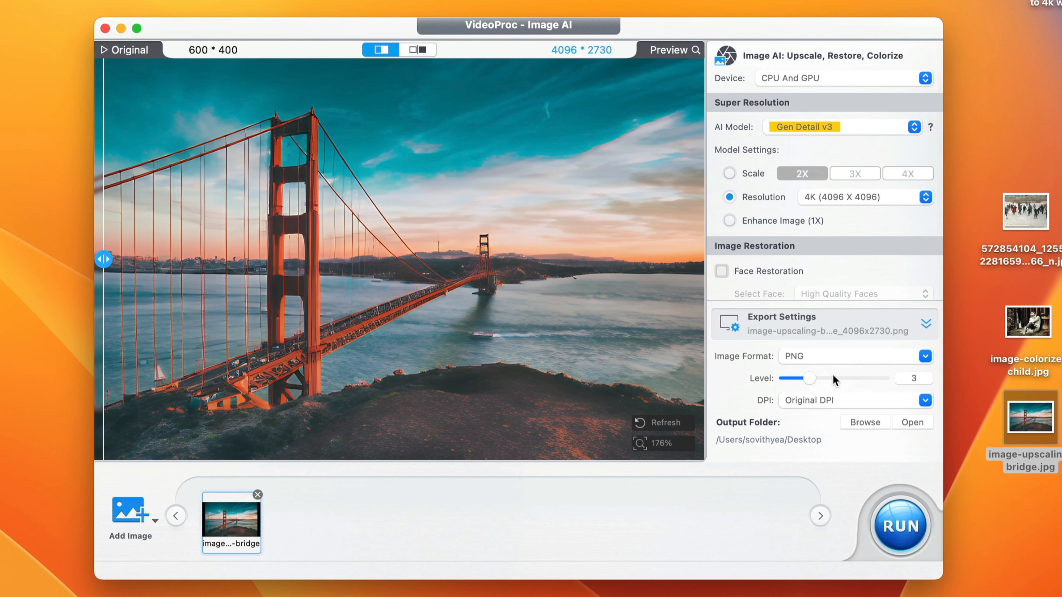
pyautogui.click(852, 400)
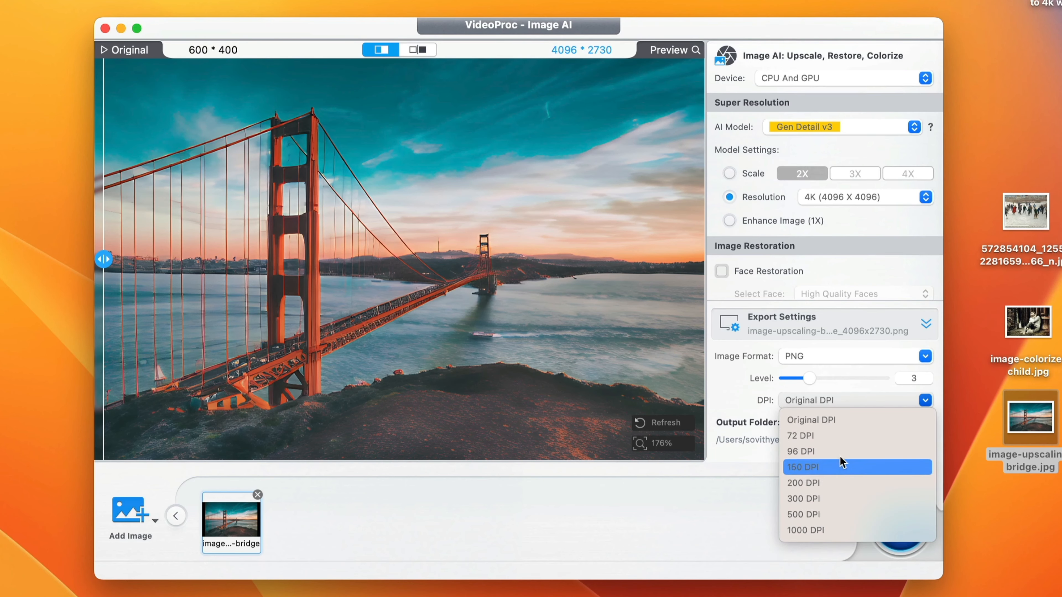
pyautogui.click(835, 375)
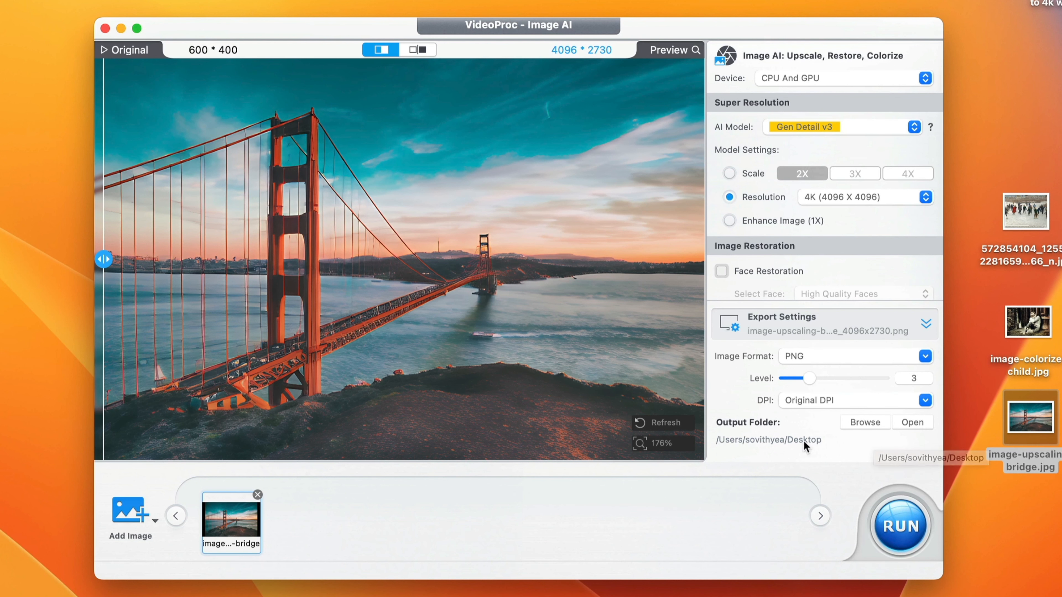
pyautogui.click(854, 422)
pyautogui.scroll(-5, 253, 319)
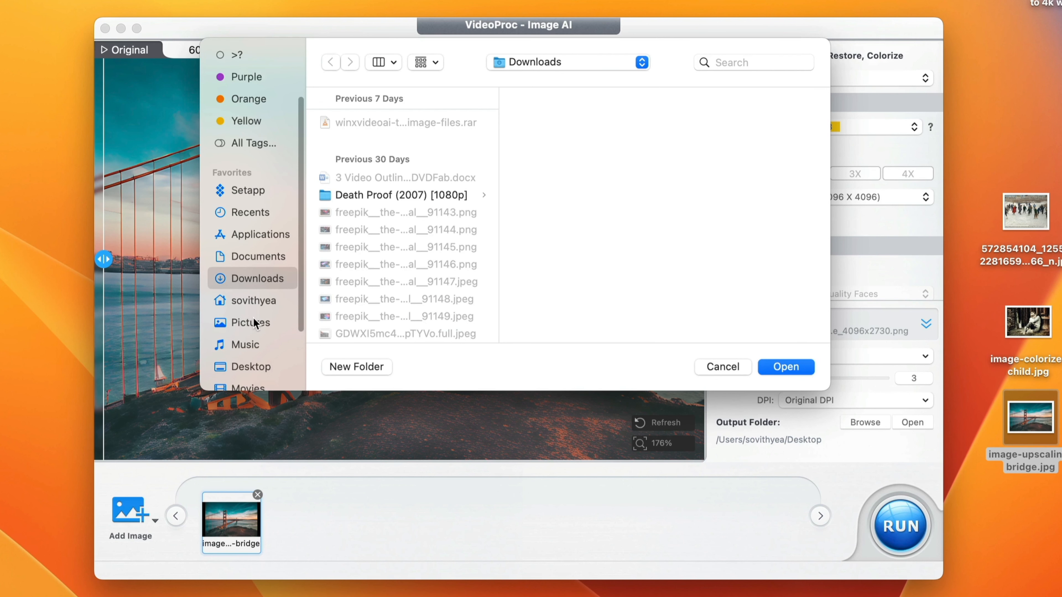
pyautogui.click(724, 369)
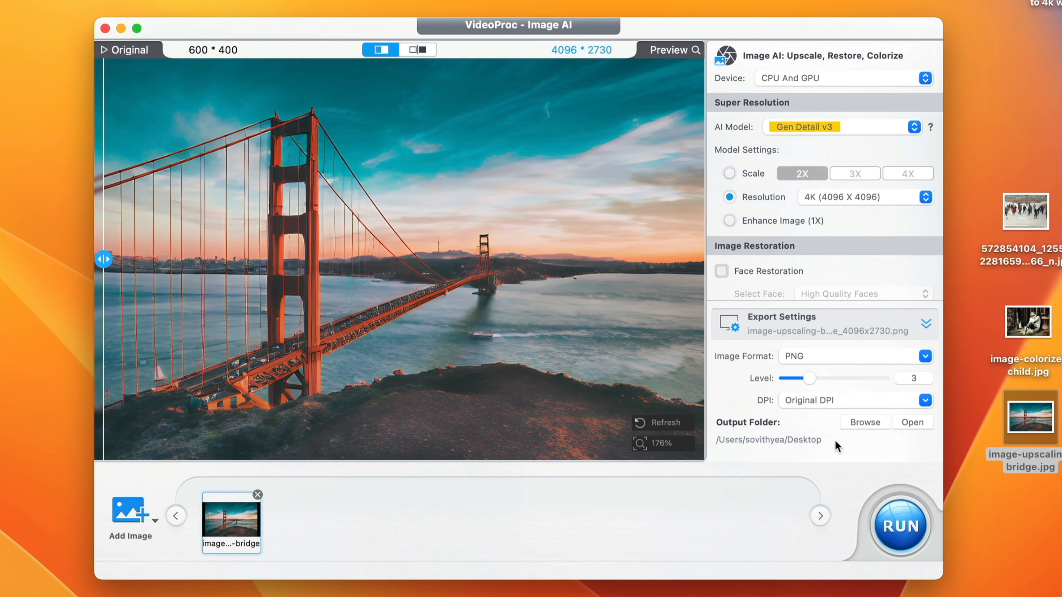
# Step: Process and export the upscaled bridge image, close the output folder window, and remove the bridge from the image list
pyautogui.click(893, 522)
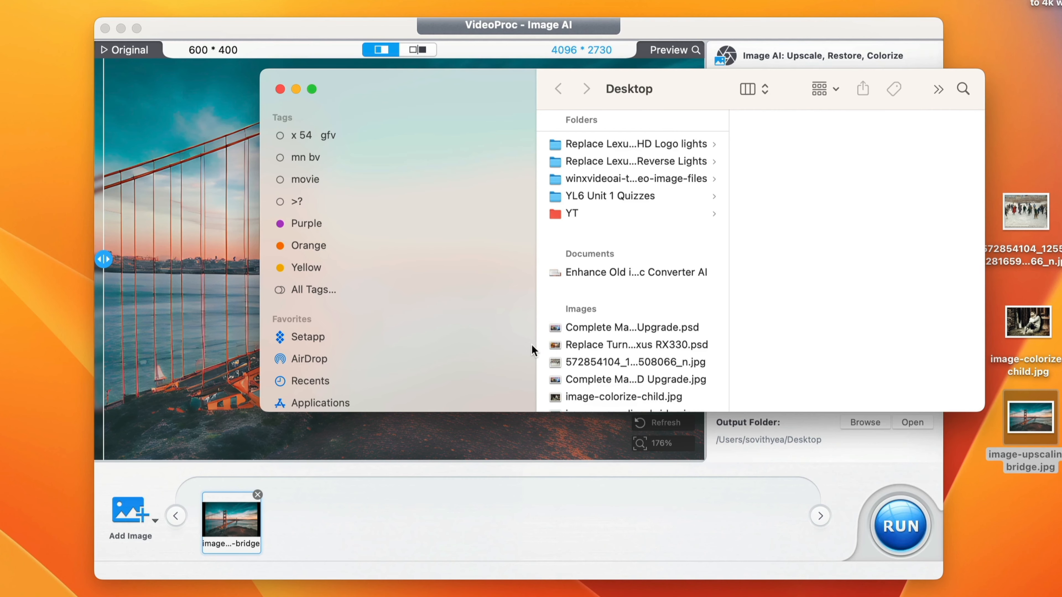
pyautogui.click(280, 89)
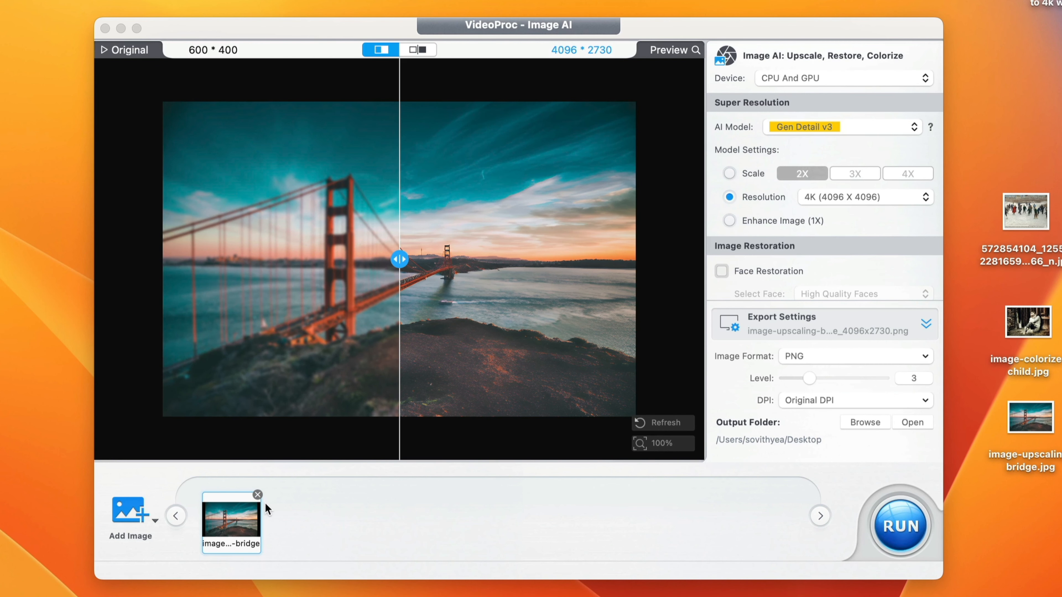
pyautogui.click(259, 496)
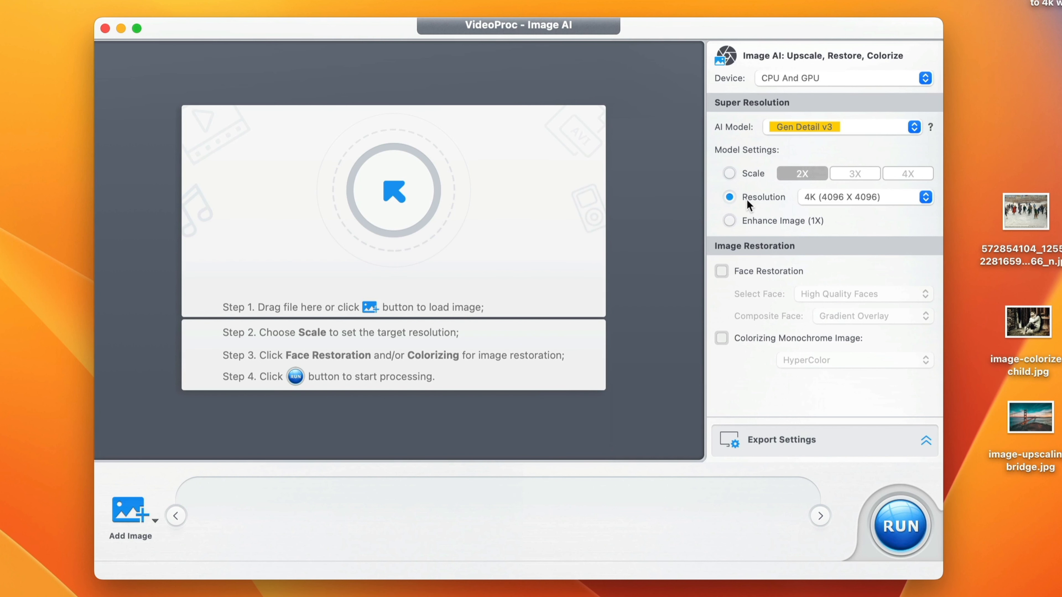
# Step: Set upscaling to 2X scale with Face Restoration and monochrome colorizing enabled, and load the ice skaters and child photos from the desktop
pyautogui.click(740, 173)
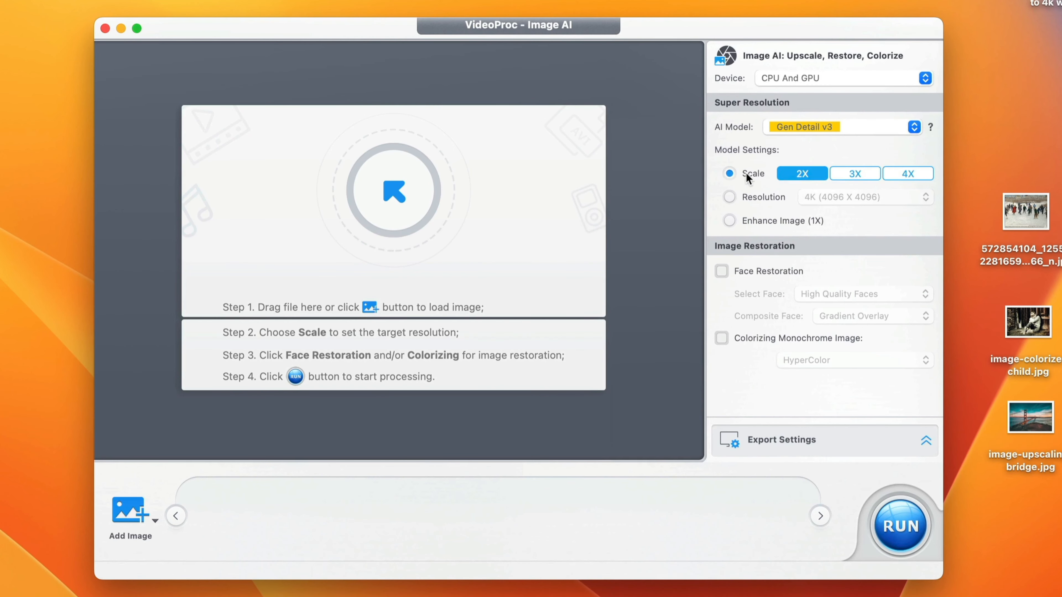
pyautogui.click(794, 272)
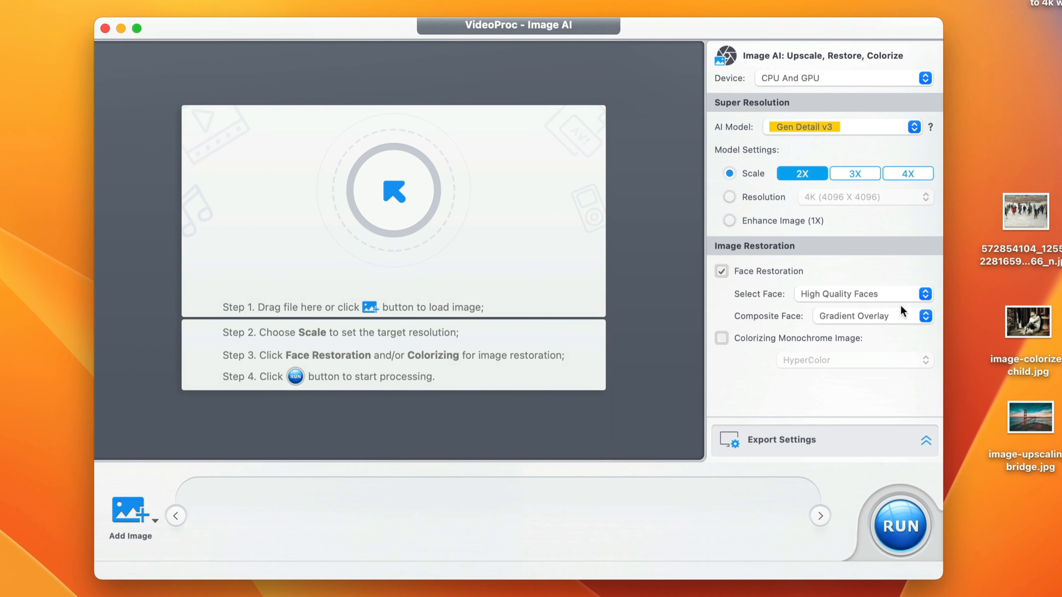
pyautogui.click(803, 337)
pyautogui.moveTo(1039, 383); pyautogui.dragTo(383, 531)
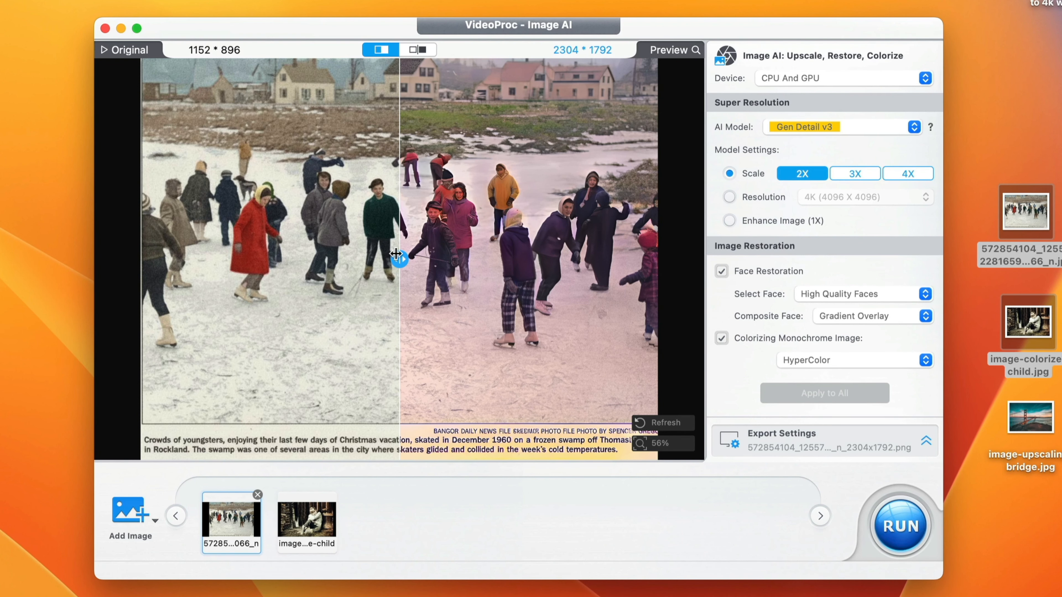
# Step: Examine the skaters photo before and after colorizing by zooming in and sweeping the comparison divider across the preview
pyautogui.moveTo(400, 260); pyautogui.dragTo(696, 260)
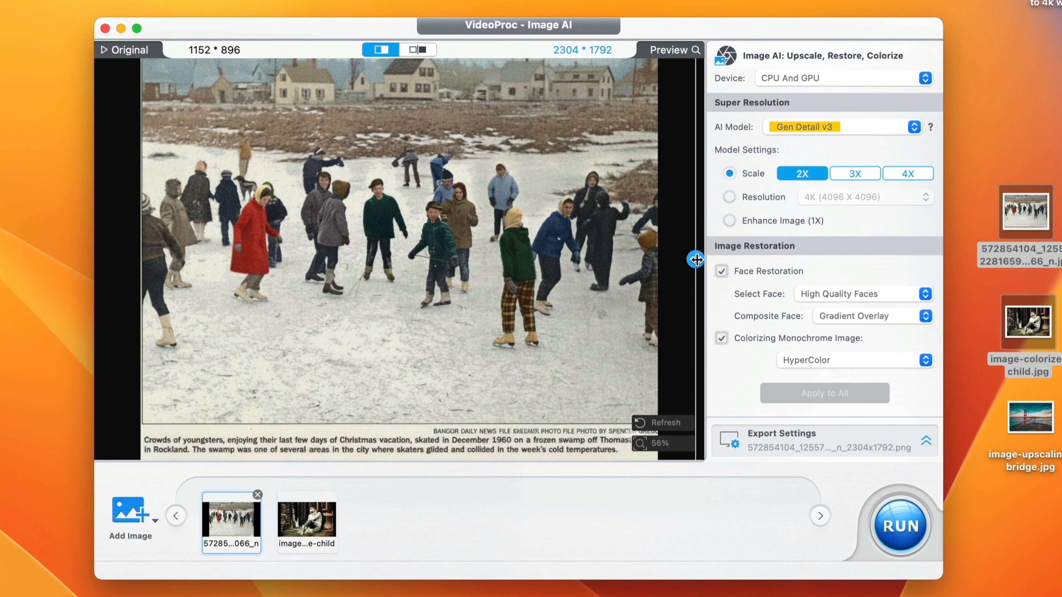
pyautogui.moveTo(696, 260); pyautogui.dragTo(678, 289)
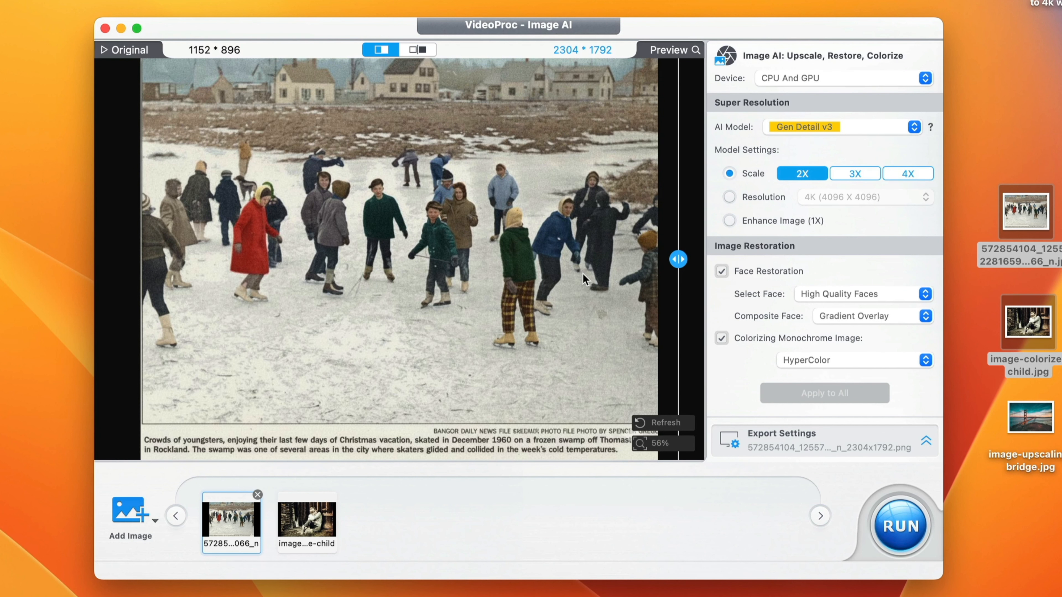
pyautogui.scroll(2, 582, 278)
pyautogui.scroll(1, 586, 262)
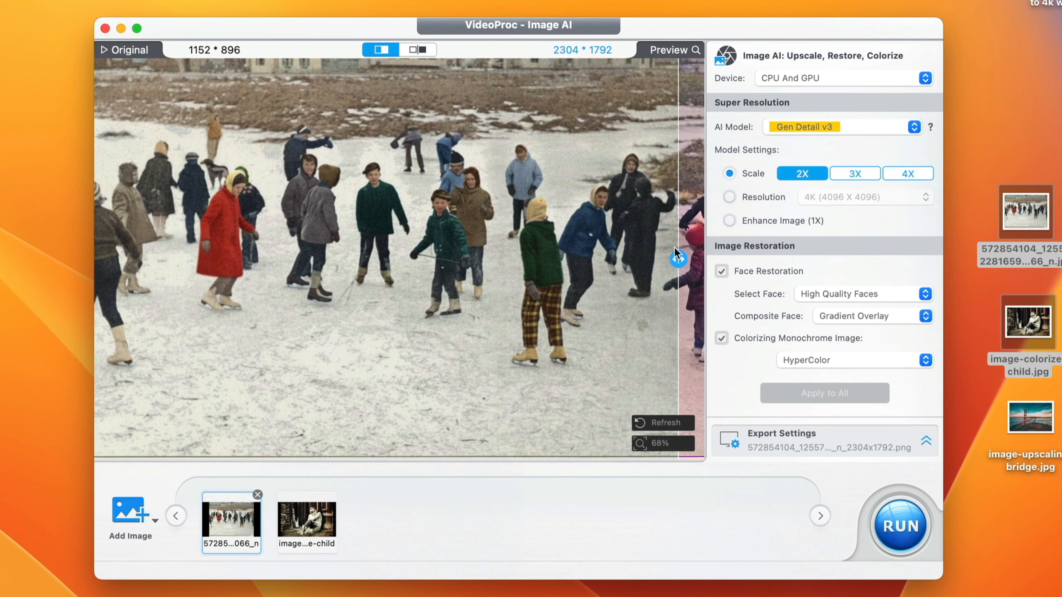
pyautogui.moveTo(638, 281); pyautogui.dragTo(311, 291)
pyautogui.scroll(-1, 637, 283)
pyautogui.moveTo(395, 292); pyautogui.dragTo(255, 208)
pyautogui.moveTo(255, 208); pyautogui.dragTo(646, 322)
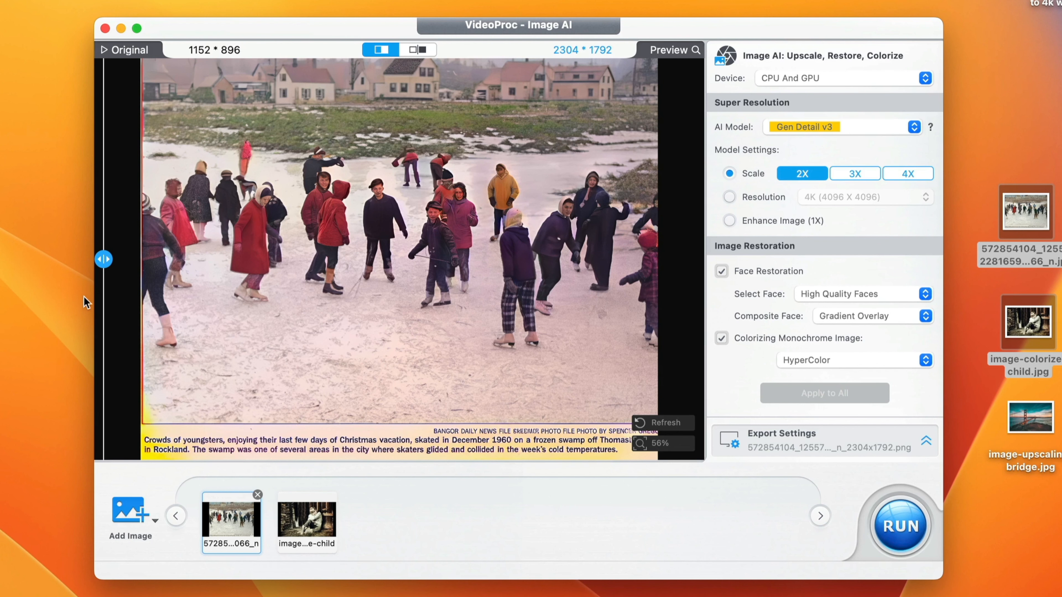
# Step: Select the child photo, enable auto-start for future AI inference, and generate its enhanced preview
pyautogui.click(285, 515)
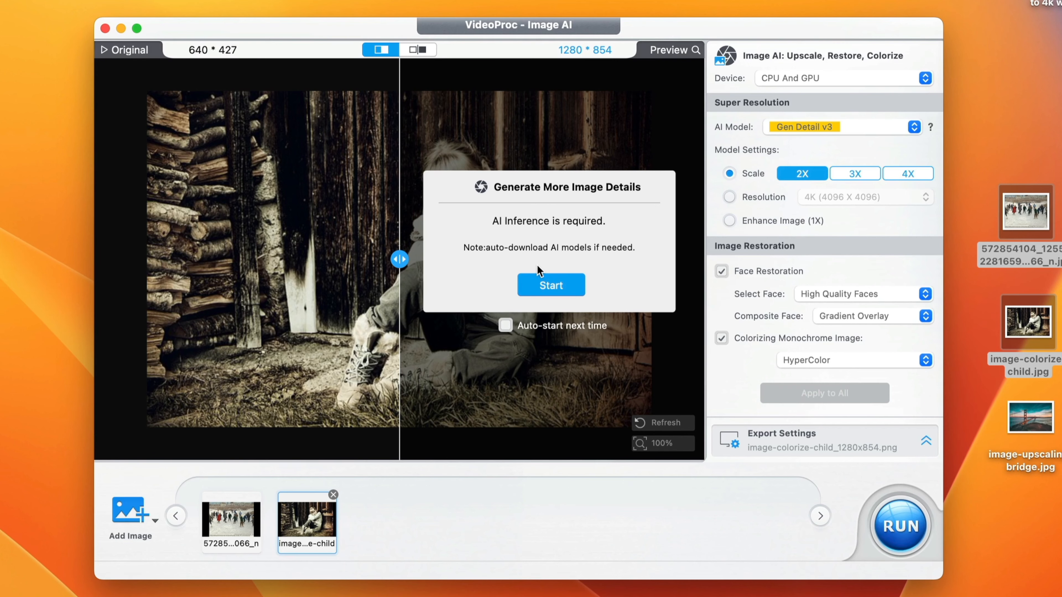
pyautogui.click(507, 327)
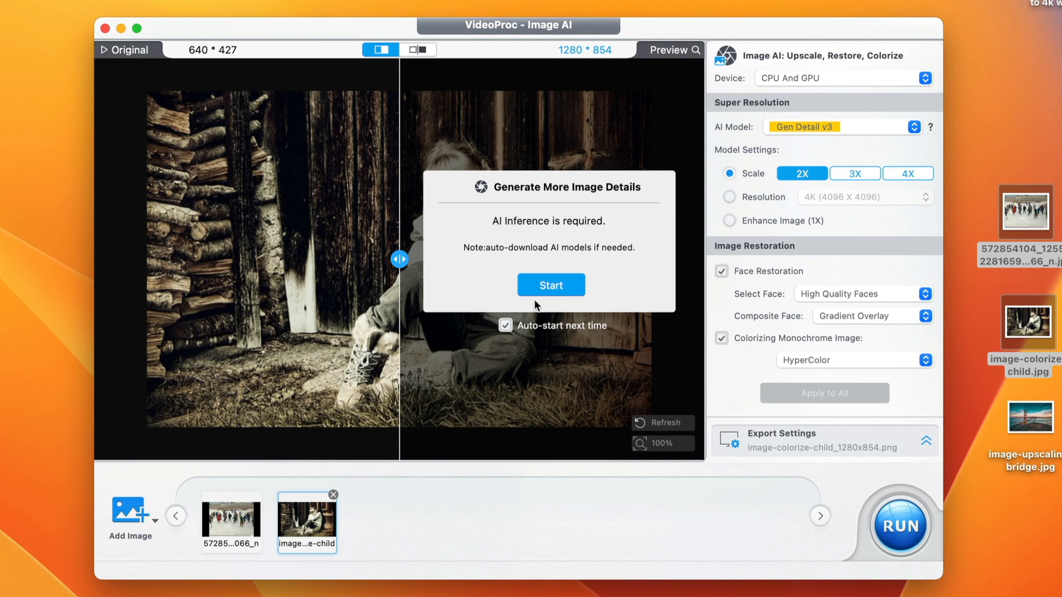
pyautogui.click(549, 287)
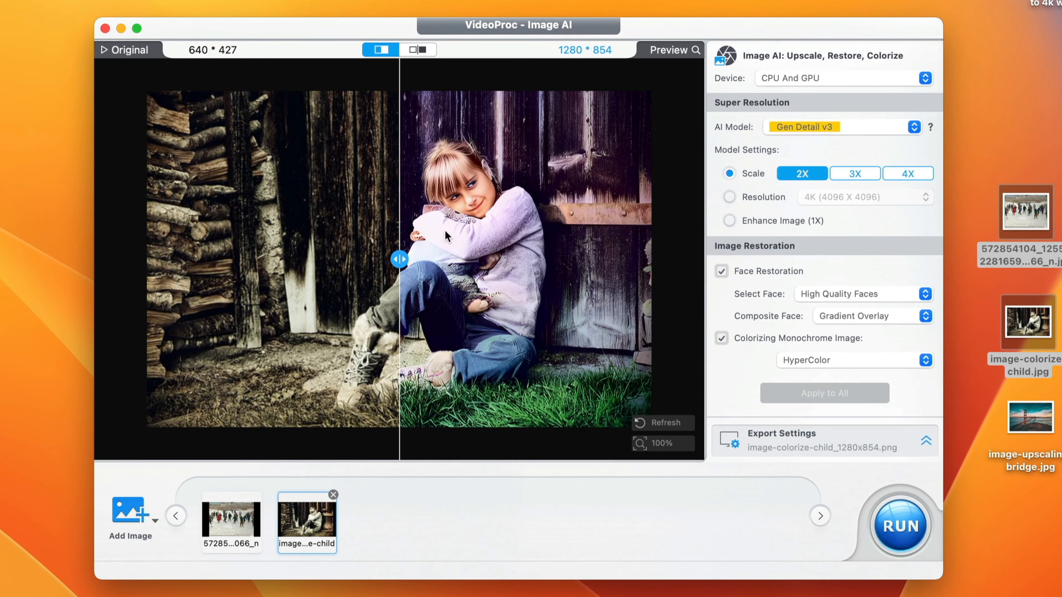
# Step: Compare the original and colorized child photo across the whole preview, zooming in to inspect the face and clothing
pyautogui.moveTo(472, 196); pyautogui.dragTo(702, 317)
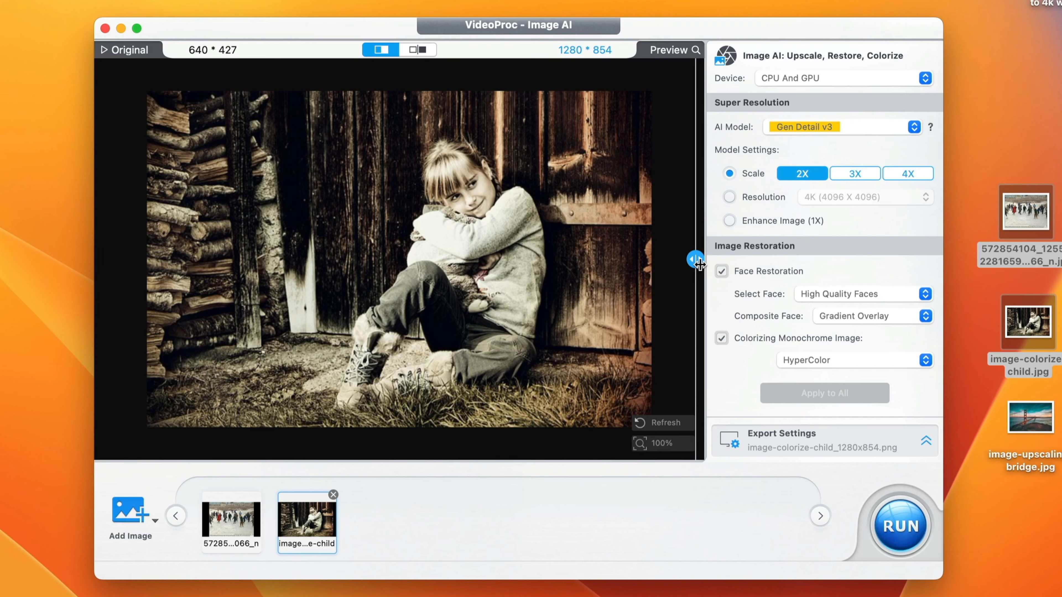
pyautogui.moveTo(695, 261); pyautogui.dragTo(129, 379)
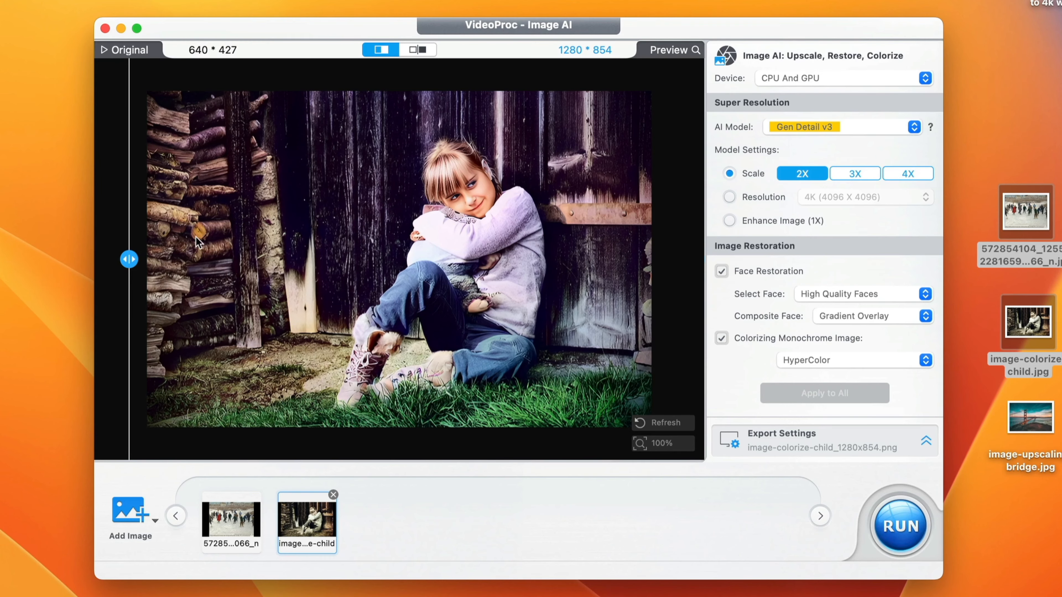
pyautogui.moveTo(130, 264); pyautogui.dragTo(117, 322)
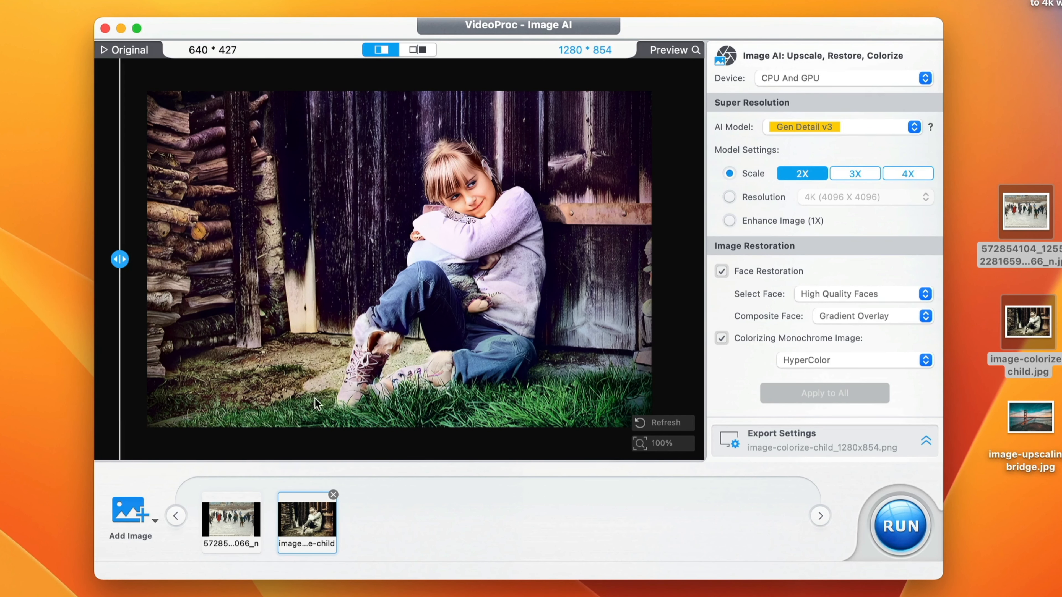
pyautogui.scroll(3, 538, 295)
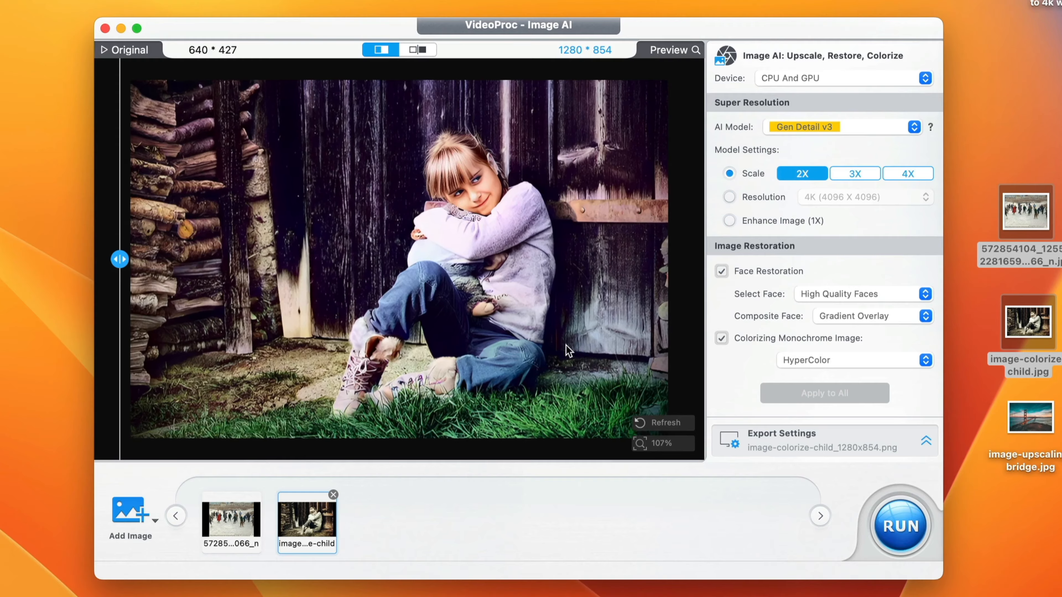
pyautogui.scroll(3, 530, 304)
pyautogui.moveTo(558, 322); pyautogui.dragTo(519, 268)
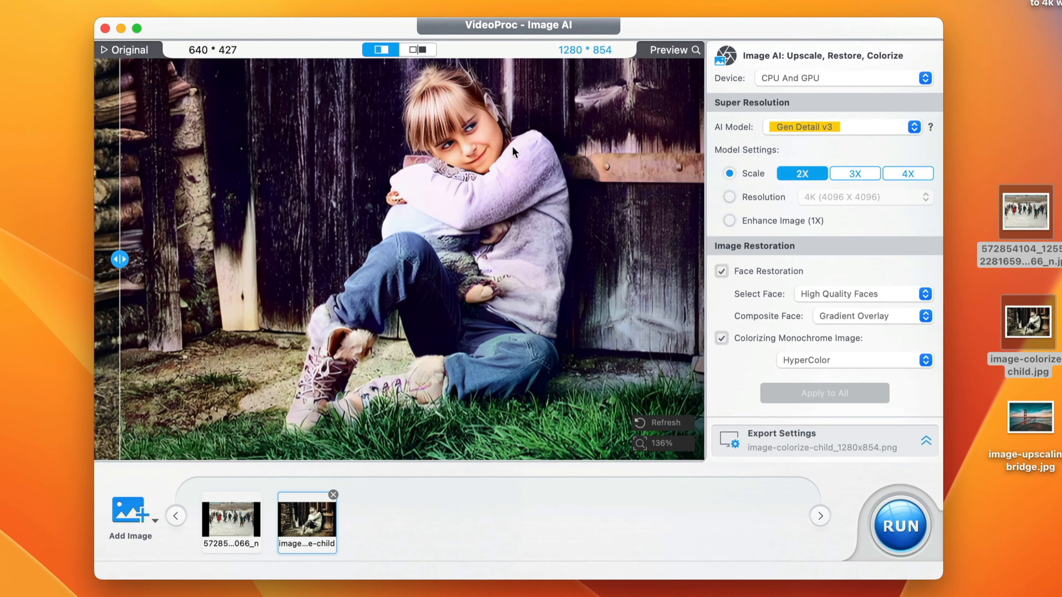
pyautogui.scroll(-4, 466, 237)
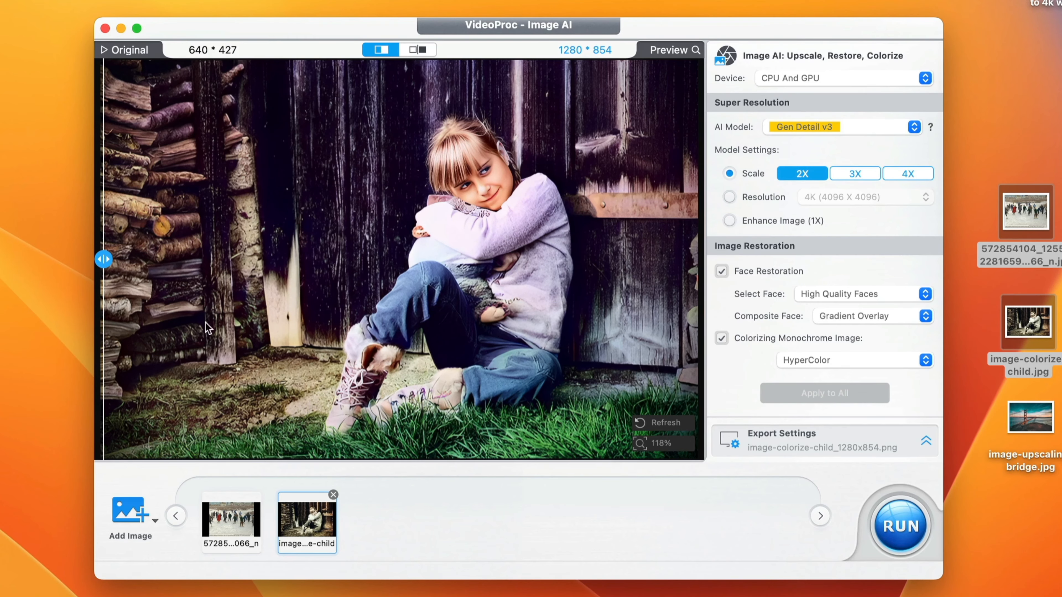
pyautogui.moveTo(114, 260); pyautogui.dragTo(596, 292)
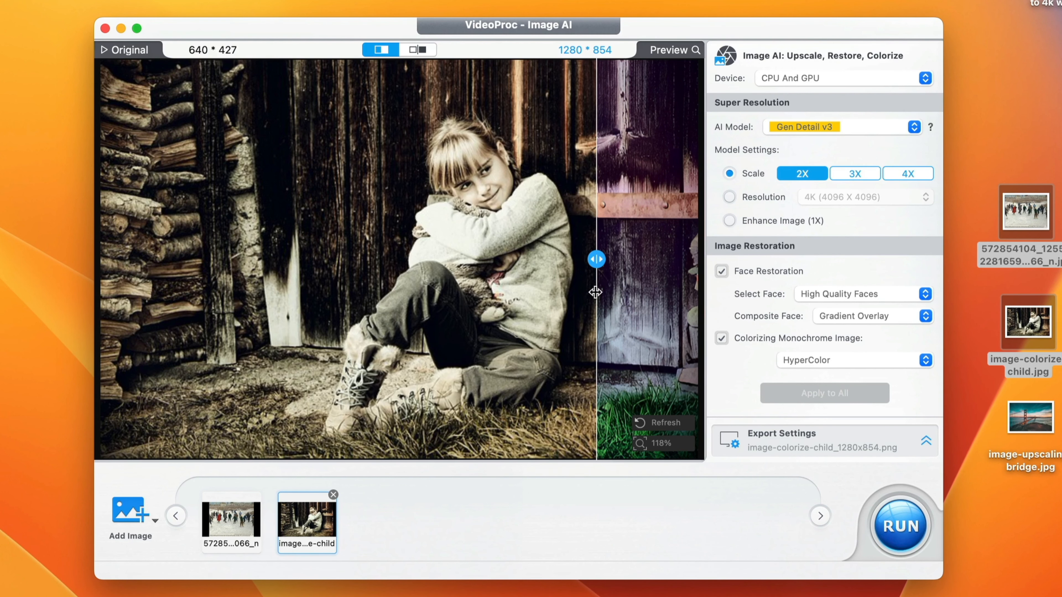
pyautogui.moveTo(596, 292); pyautogui.dragTo(68, 330)
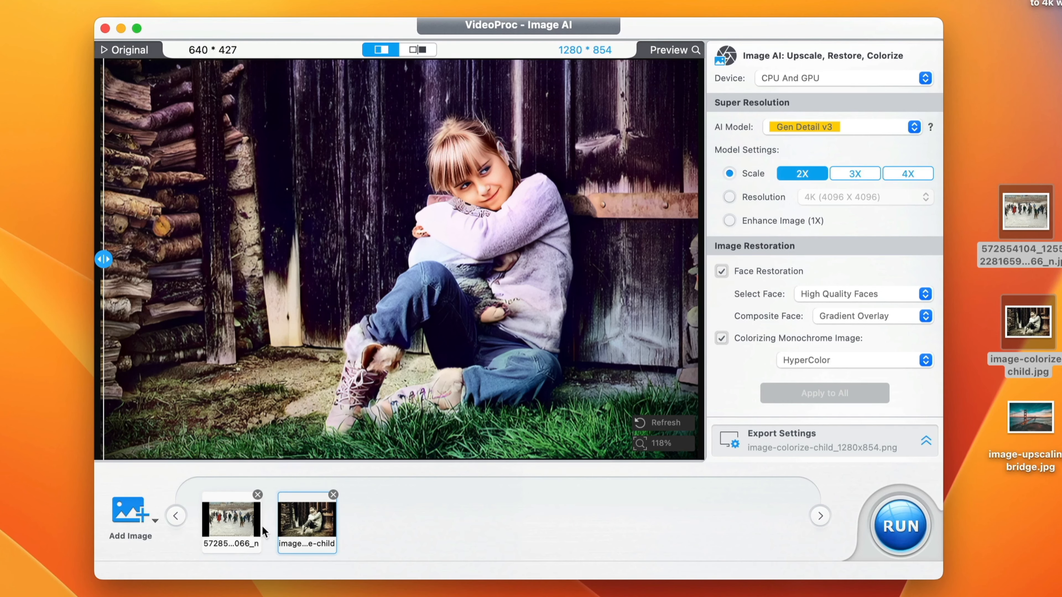
# Step: Process and export both the skaters and child photos with the current restoration settings
pyautogui.click(901, 531)
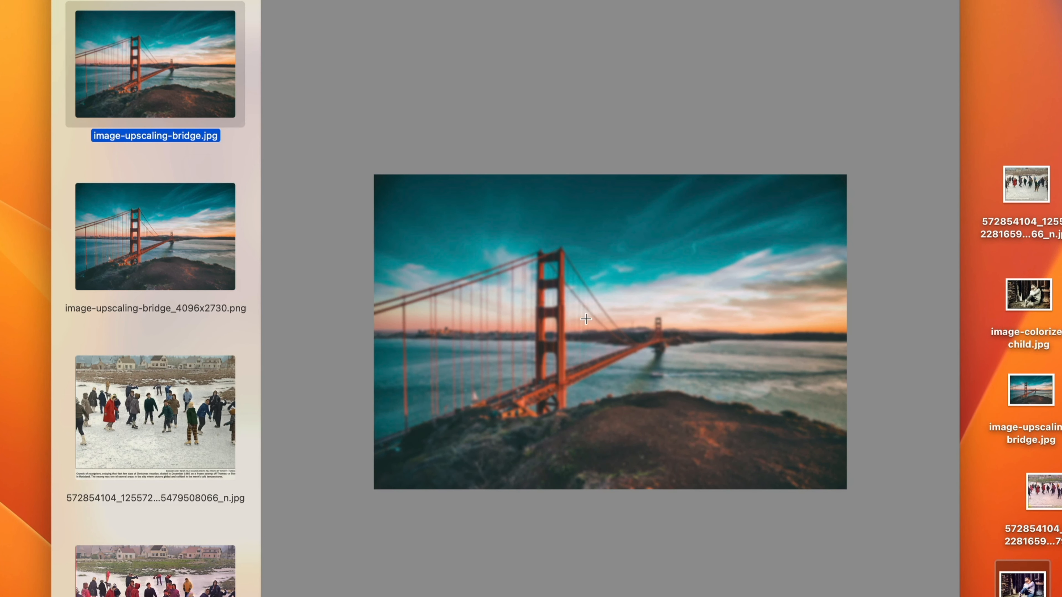
# Step: Compare the original bridge, skaters and child photos with their exported upscaled or colorized versions by opening each pair in turn
pyautogui.click(182, 283)
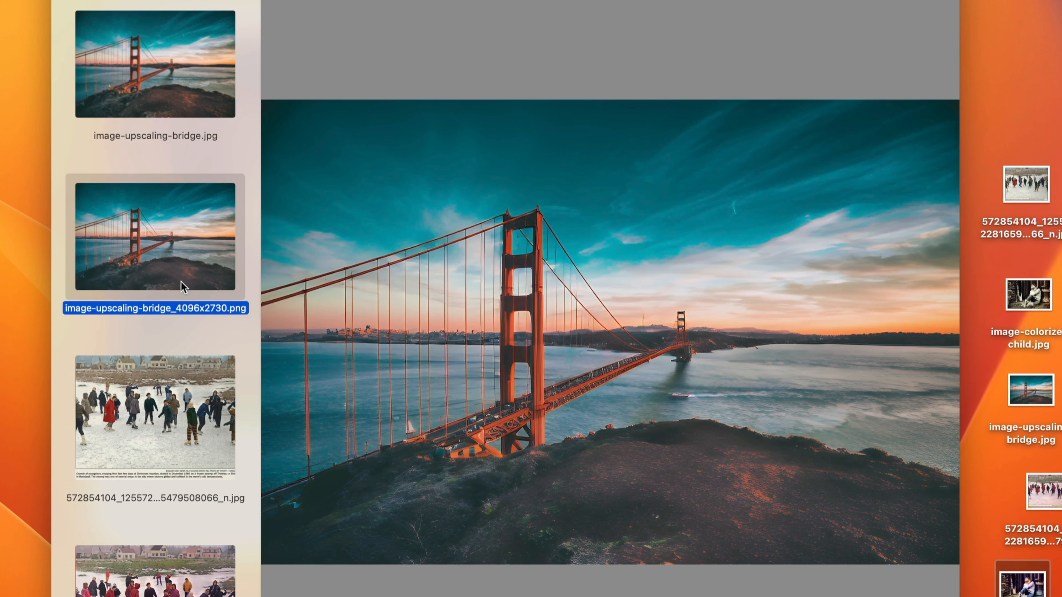
pyautogui.click(149, 86)
pyautogui.click(123, 215)
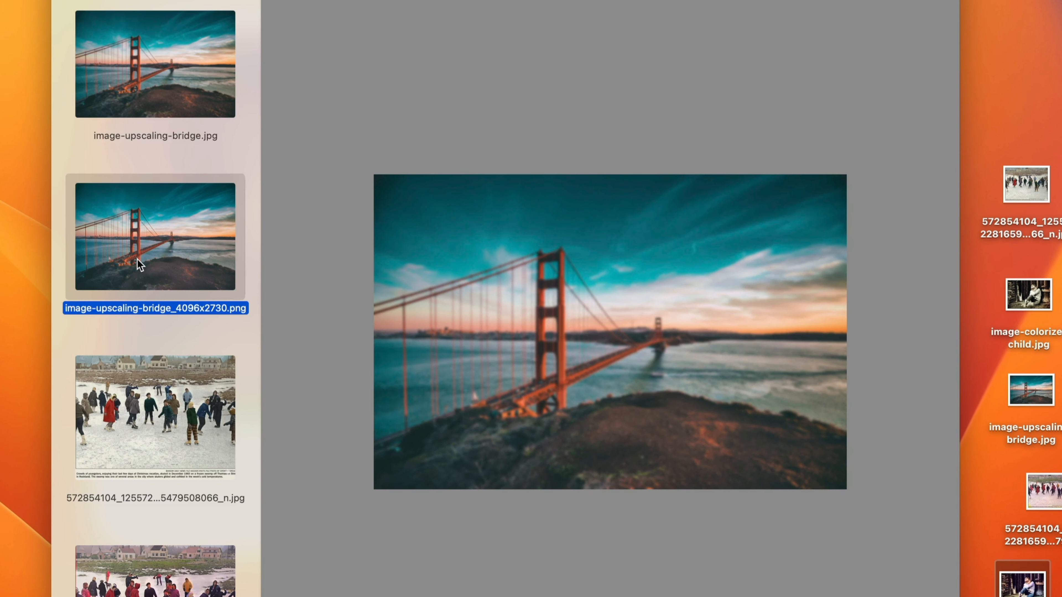
pyautogui.click(146, 434)
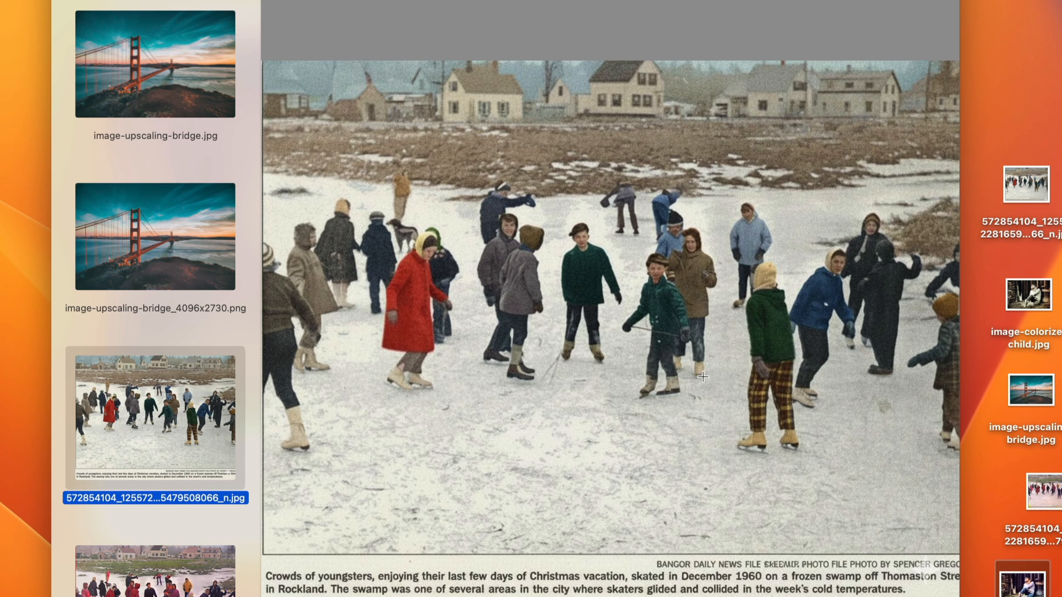
pyautogui.click(176, 590)
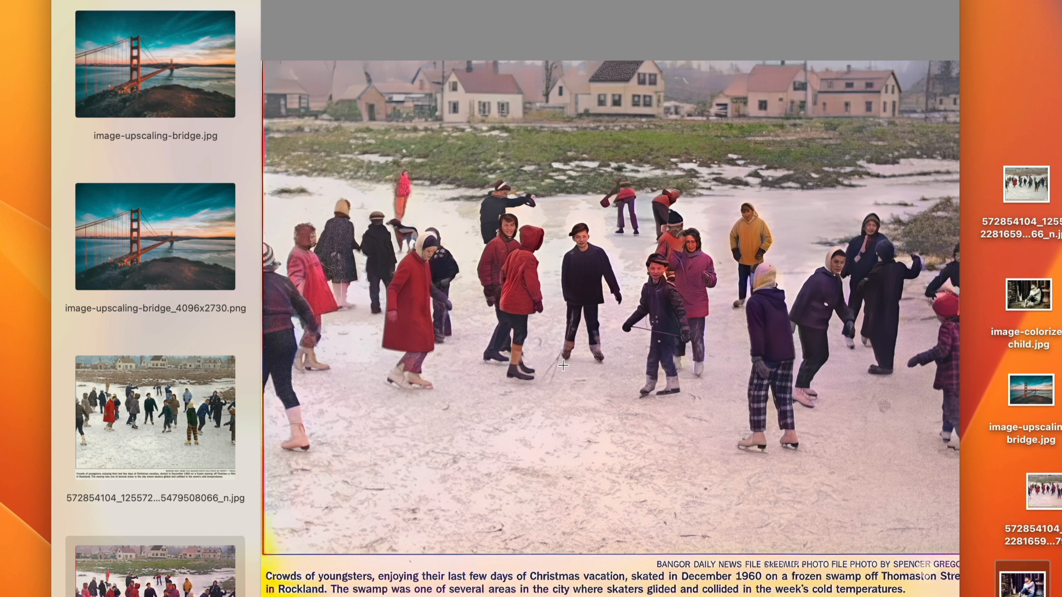
pyautogui.scroll(-8, 191, 445)
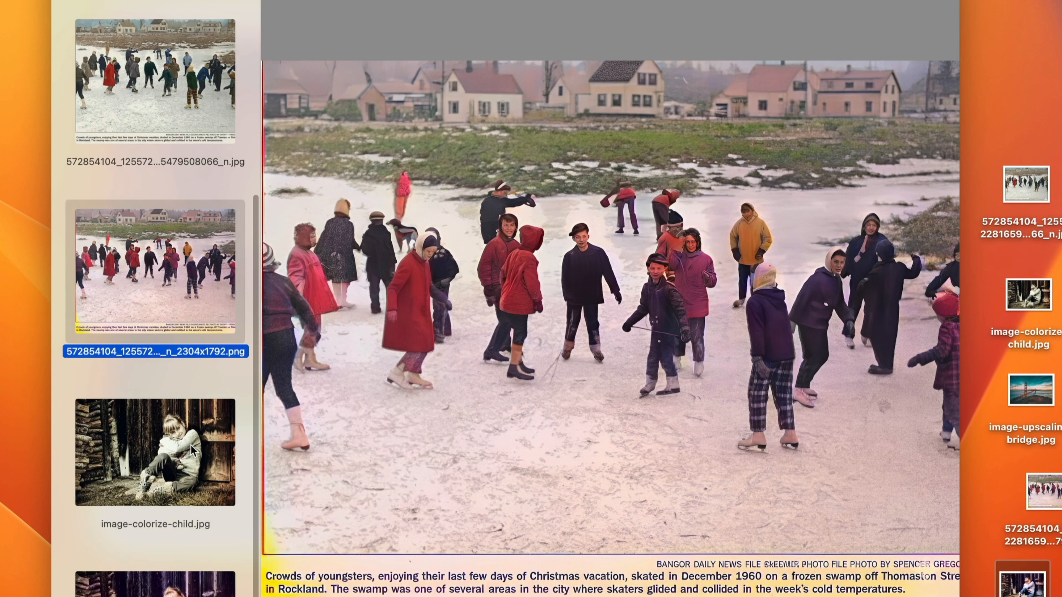
pyautogui.click(184, 429)
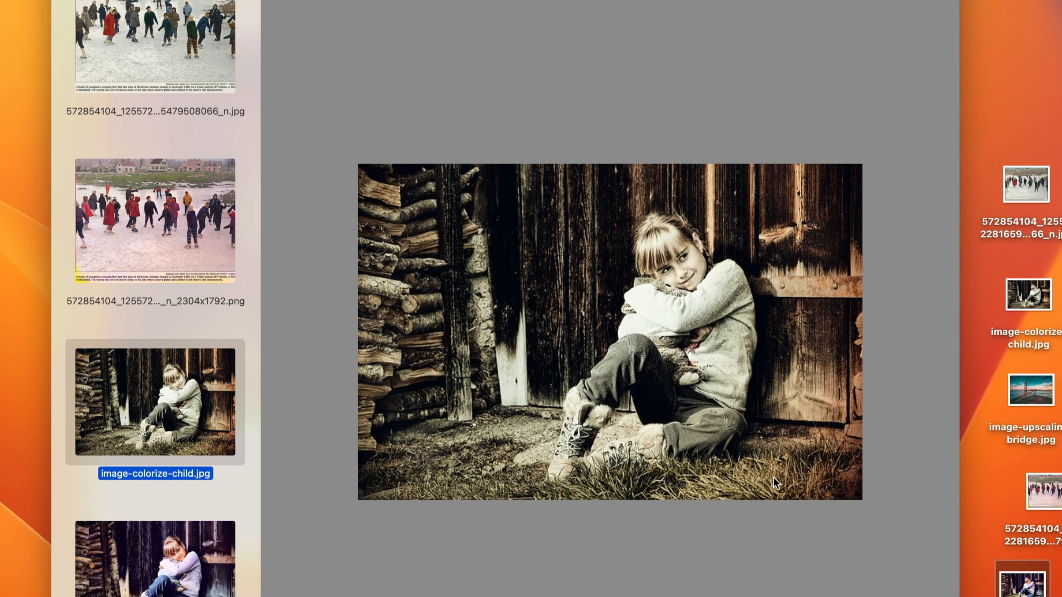
pyautogui.click(168, 593)
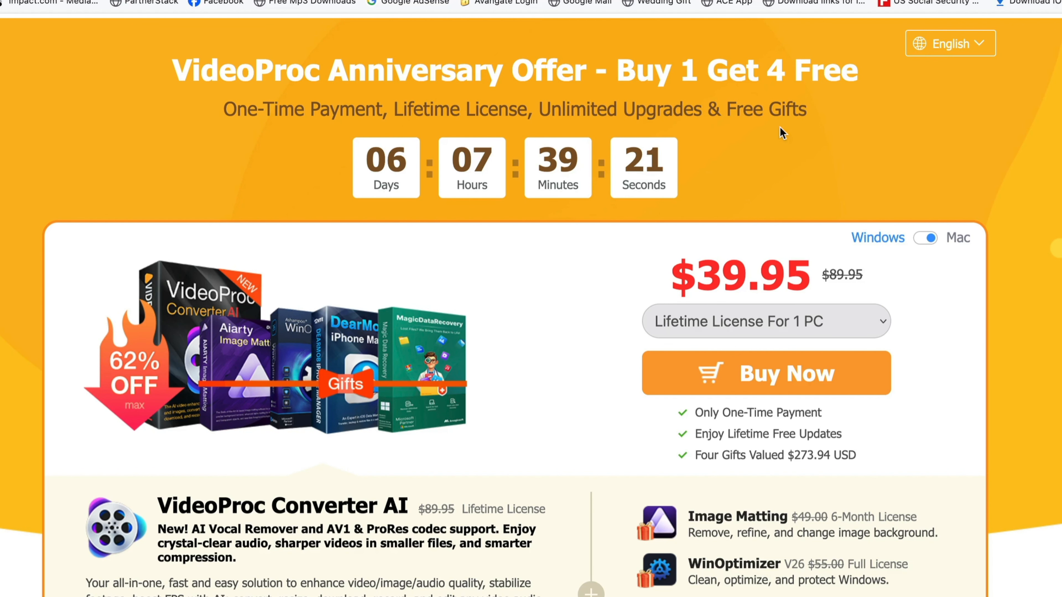
# Step: Review the VideoProc Anniversary Offer page for the lifetime license price, included features and bundled gift software
pyautogui.scroll(-2, 529, 368)
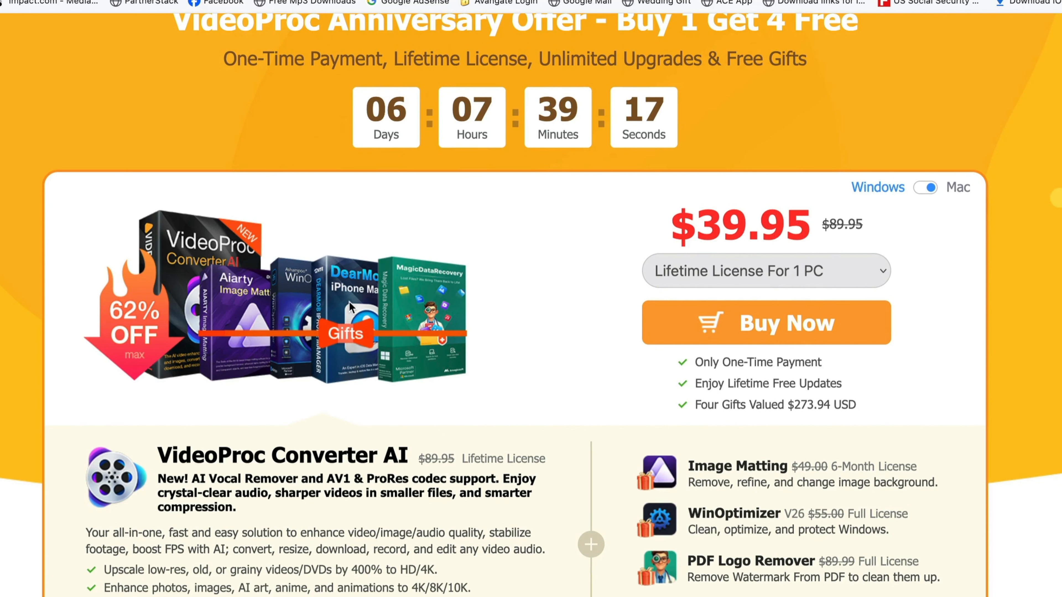
pyautogui.scroll(-1, 252, 295)
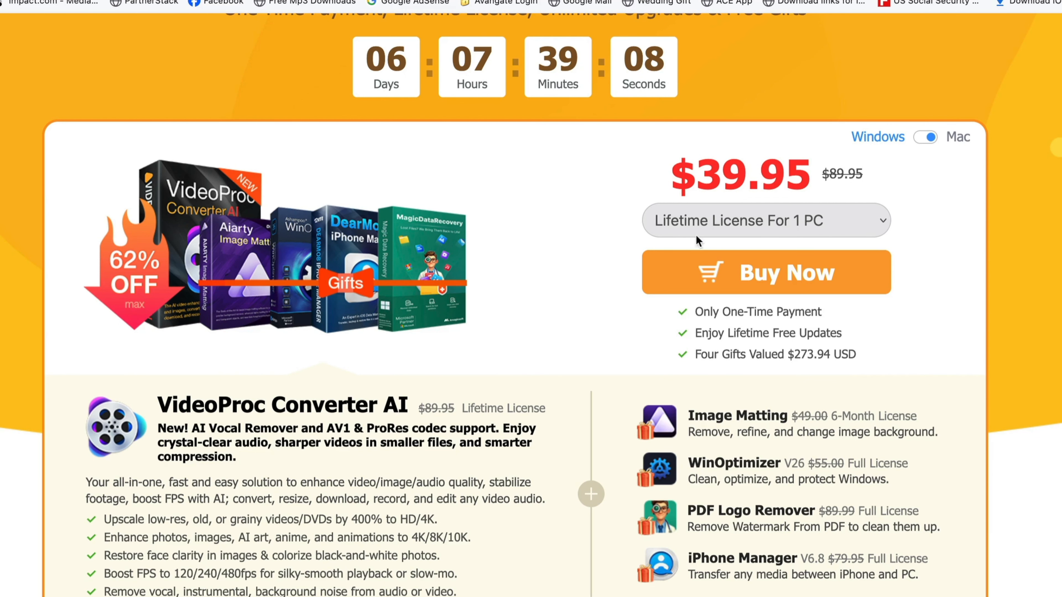
pyautogui.scroll(1, 635, 356)
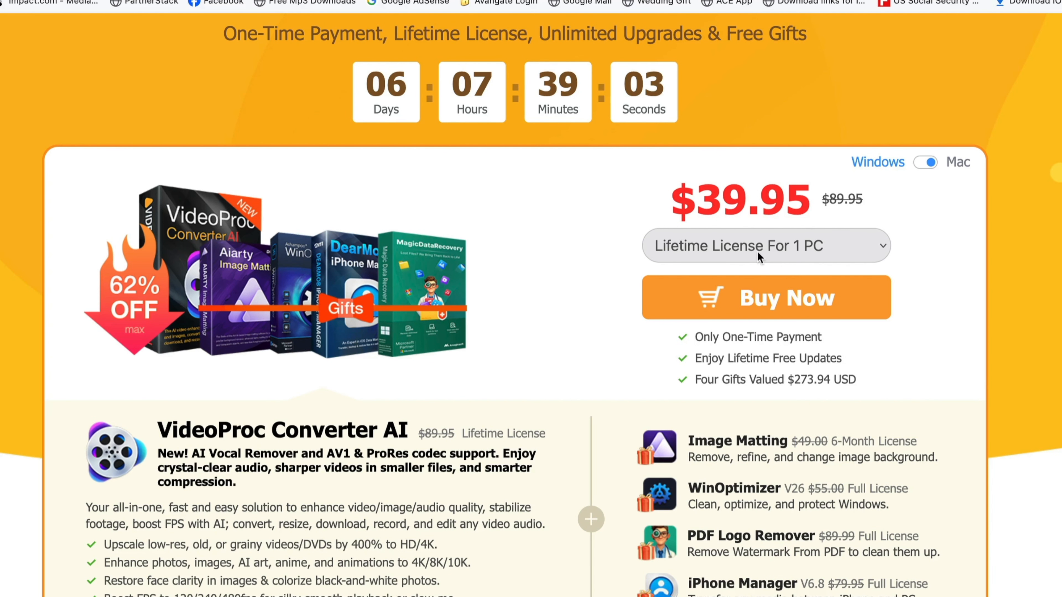